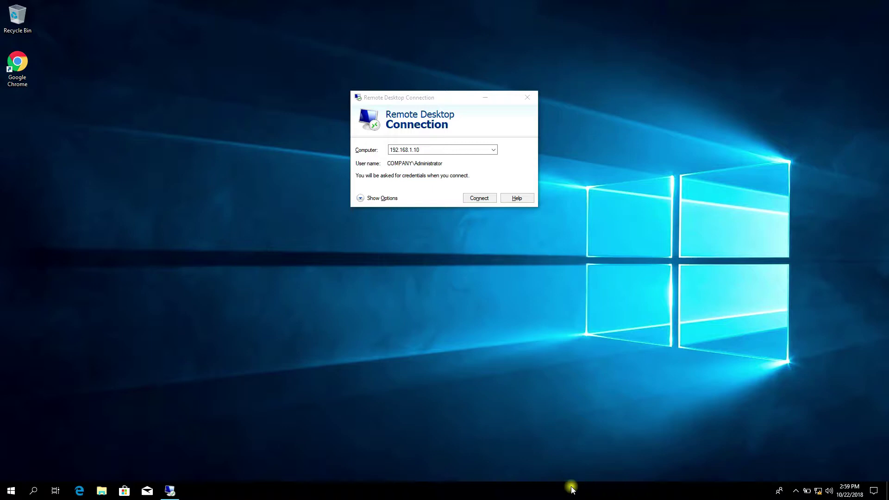
# Step: Connect to 192.168.1.10 with the administrator password and accept the certificate warning
pyautogui.click(480, 198)
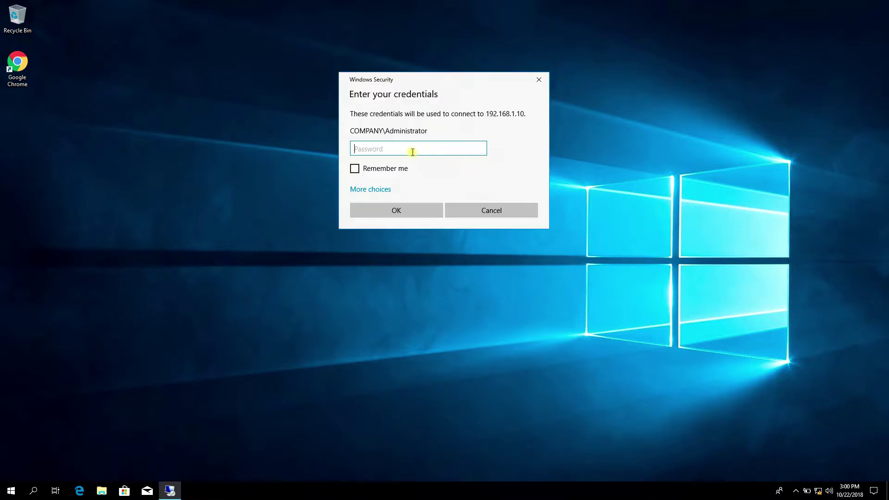
pyautogui.press('capslock')
pyautogui.write('*********')
pyautogui.press('Return')
pyautogui.click(476, 229)
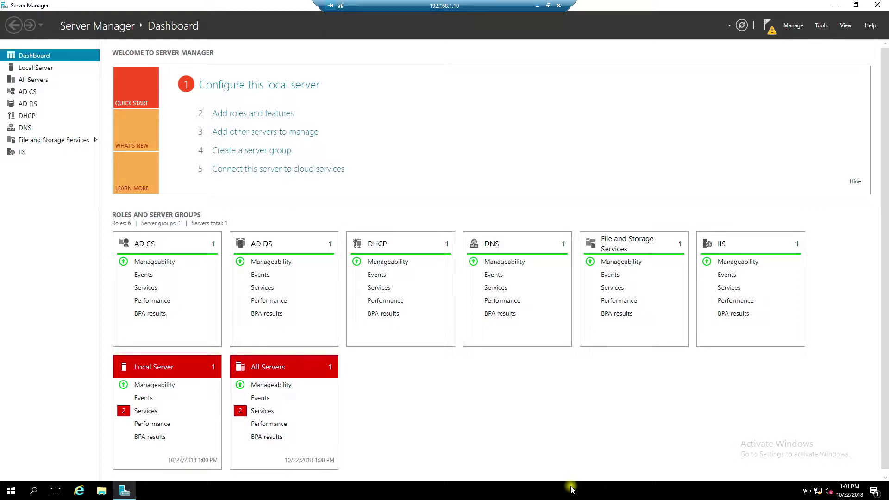
# Step: Launch Active Directory Domains and Trusts from Server Manager's Tools menu
pyautogui.click(820, 25)
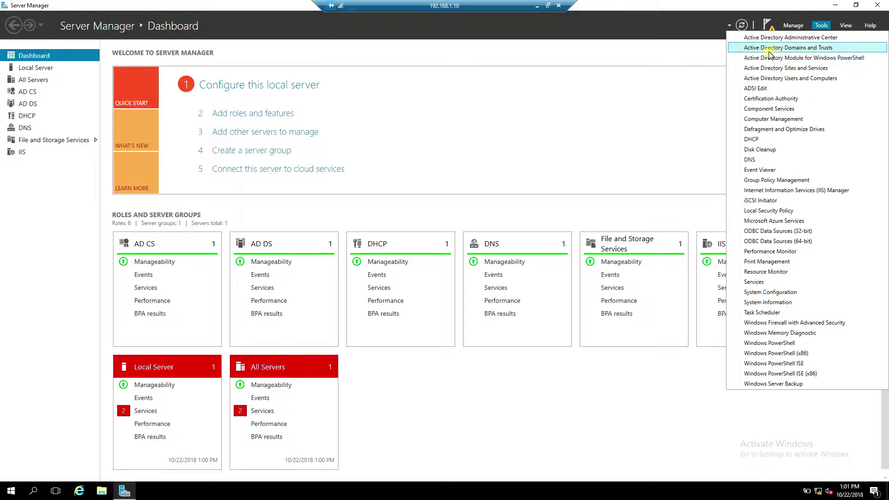
pyautogui.click(810, 48)
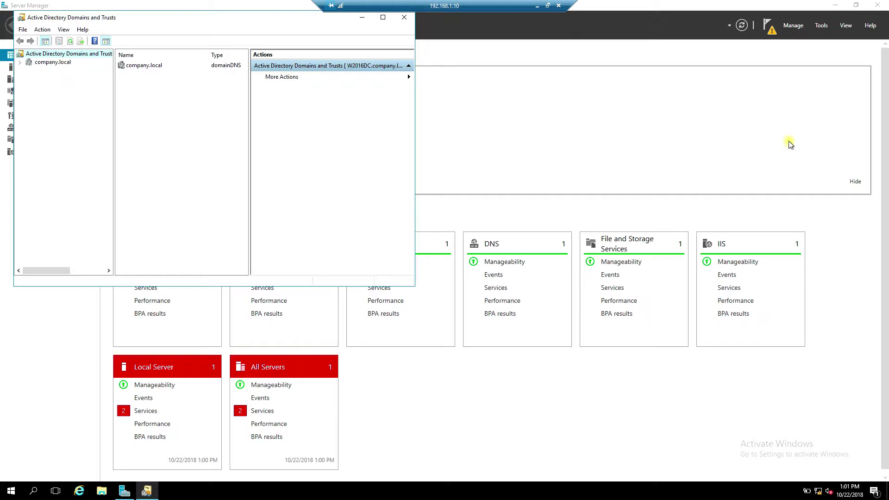
# Step: Add company.com as an alternative UPN suffix in the root's Properties and apply it
pyautogui.rightClick(89, 55)
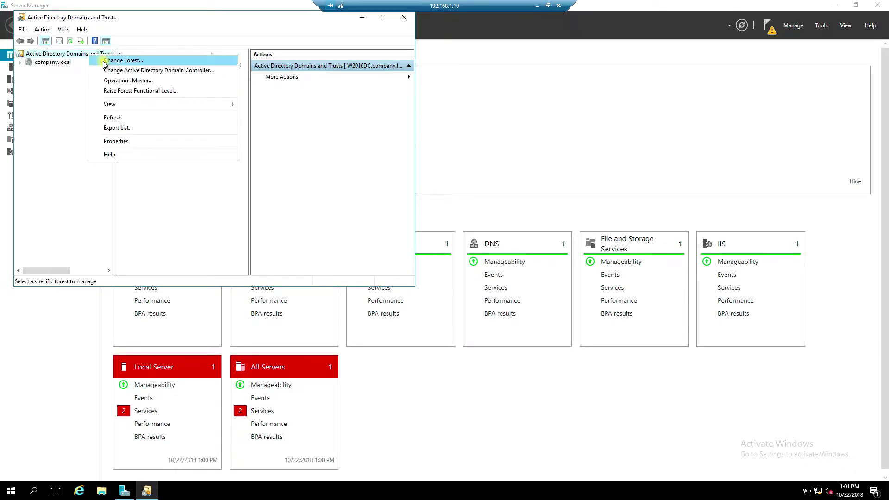
pyautogui.click(123, 140)
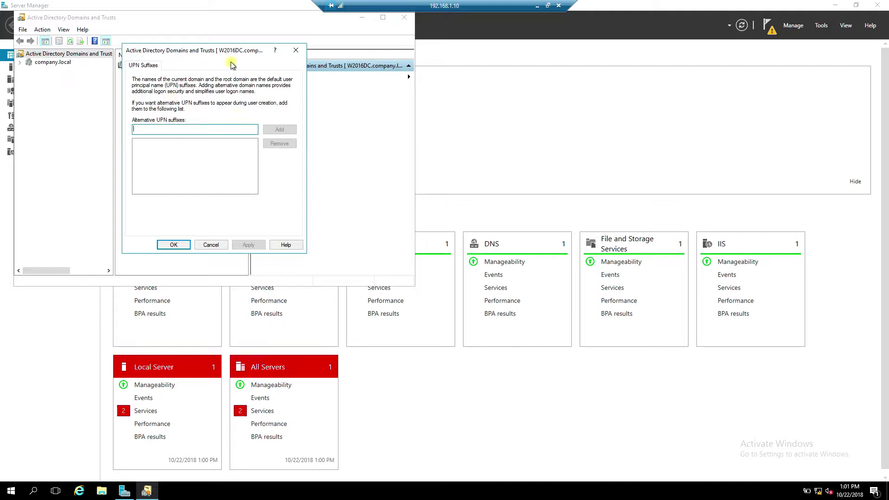
pyautogui.moveTo(213, 52); pyautogui.dragTo(462, 113)
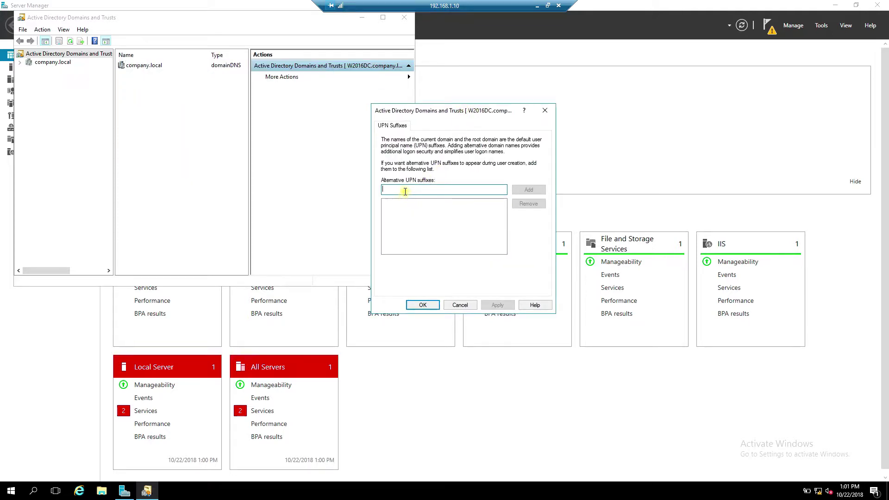
pyautogui.write('c')
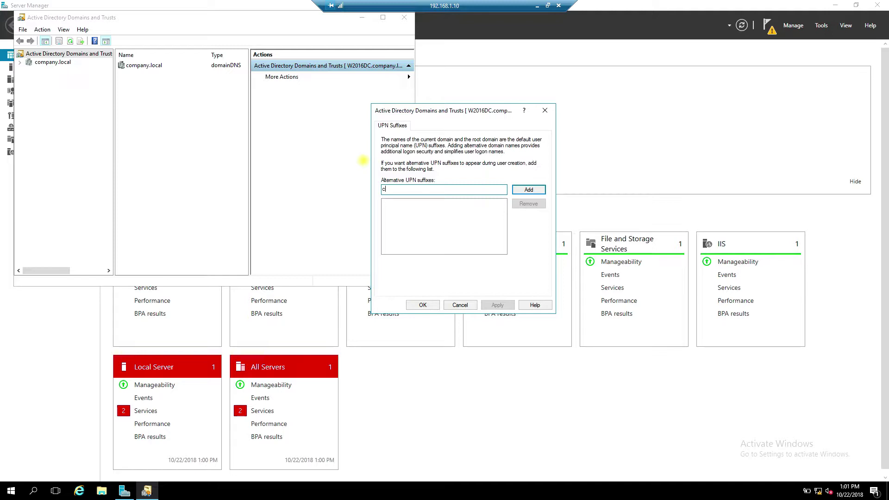
pyautogui.write('ompany.com')
pyautogui.click(529, 191)
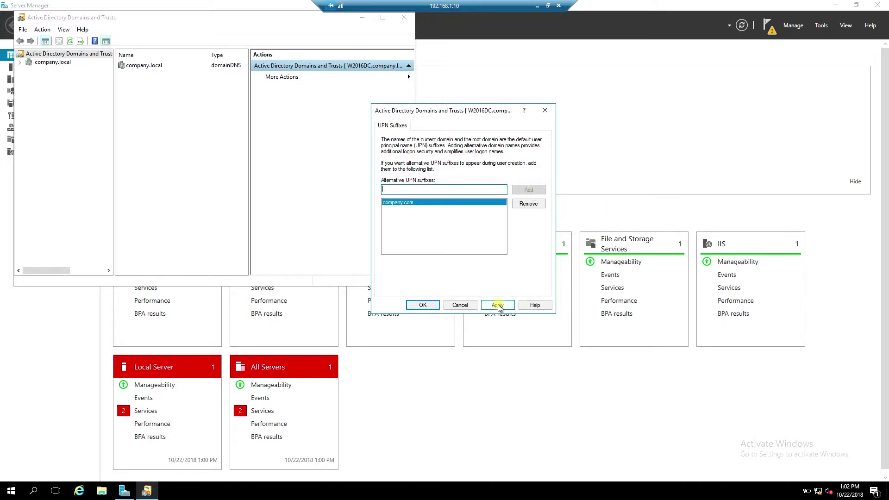
pyautogui.click(498, 306)
pyautogui.click(415, 305)
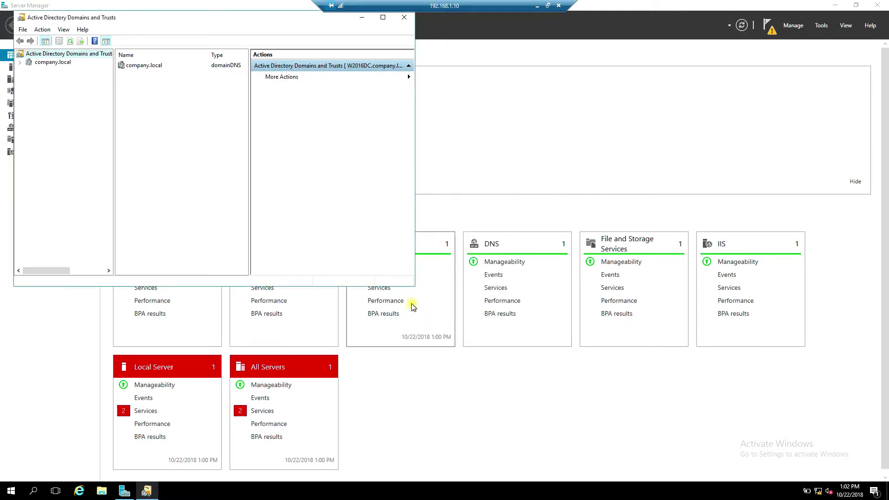
# Step: Refresh the Domains and Trusts view, select company.local, and close the console
pyautogui.rightClick(64, 56)
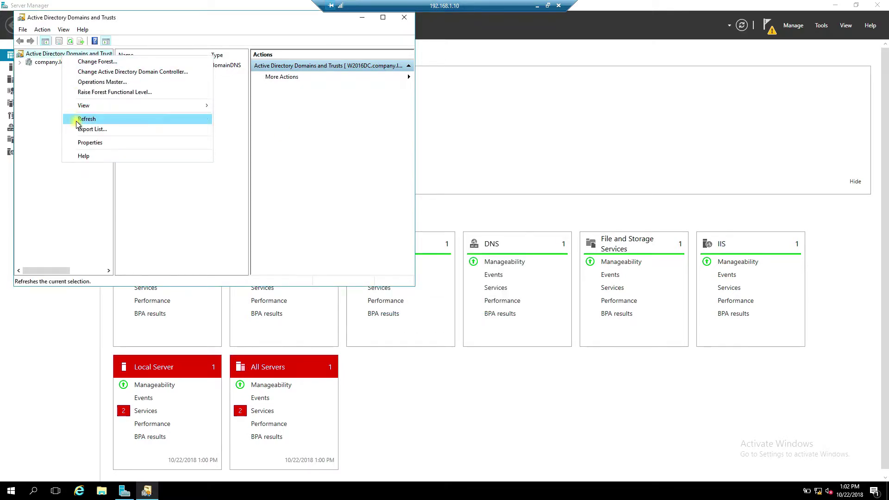
pyautogui.click(77, 120)
pyautogui.click(39, 63)
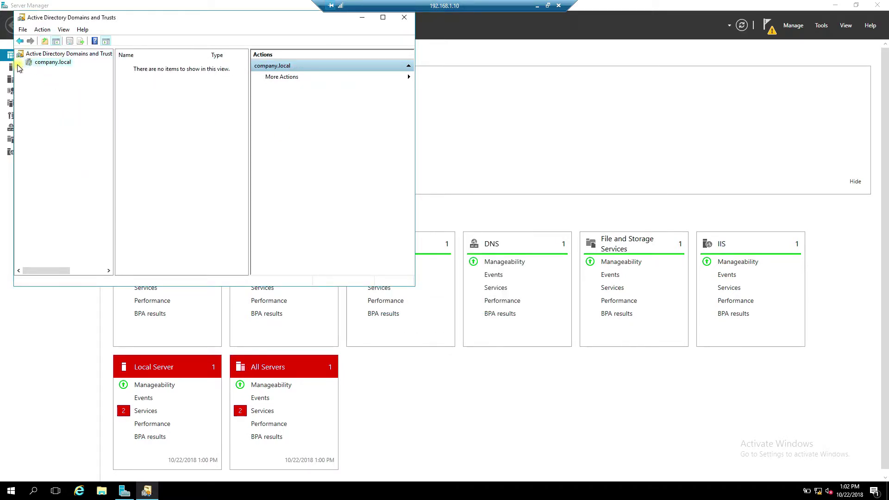
pyautogui.click(404, 18)
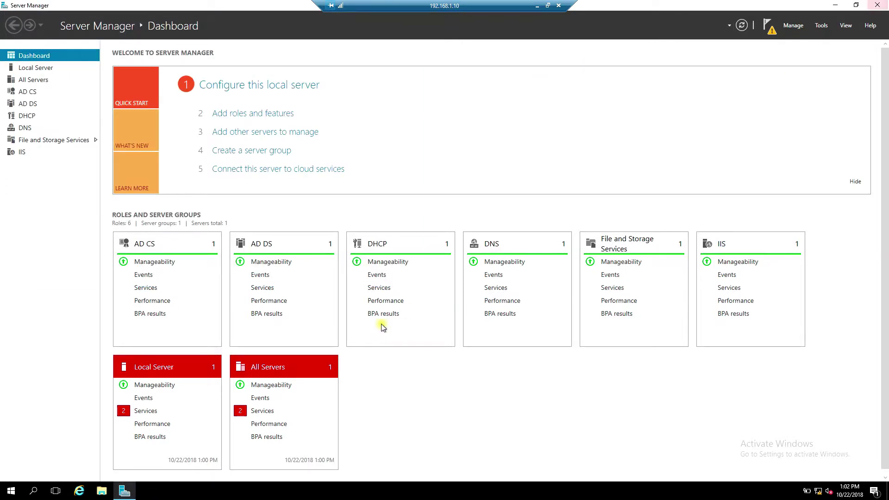
# Step: Close Server Manager and open Active Directory Users and Computers (dsa.msc) at CompanyAllUsers
pyautogui.hotkey('alt', 'F4')
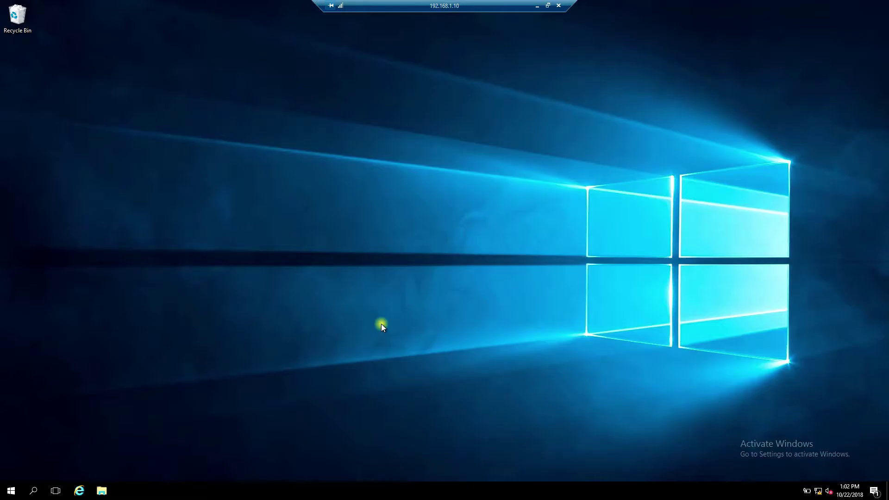
pyautogui.rightClick(10, 490)
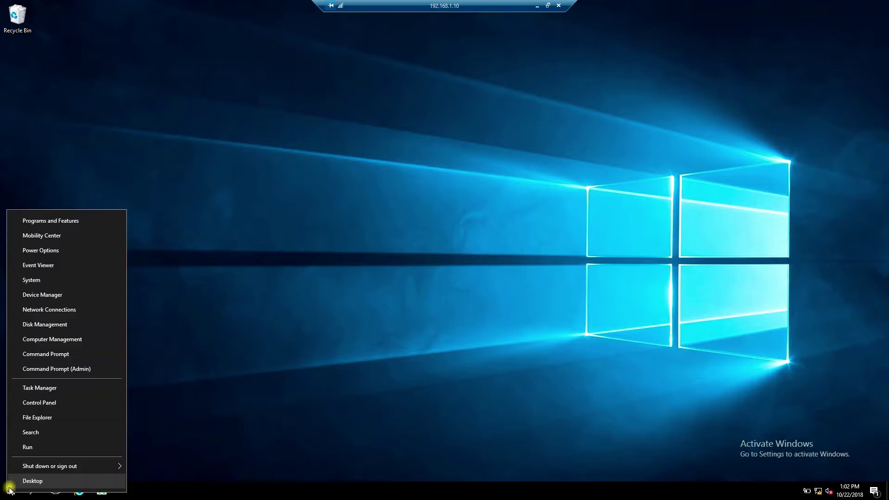
pyautogui.click(25, 450)
pyautogui.click(72, 460)
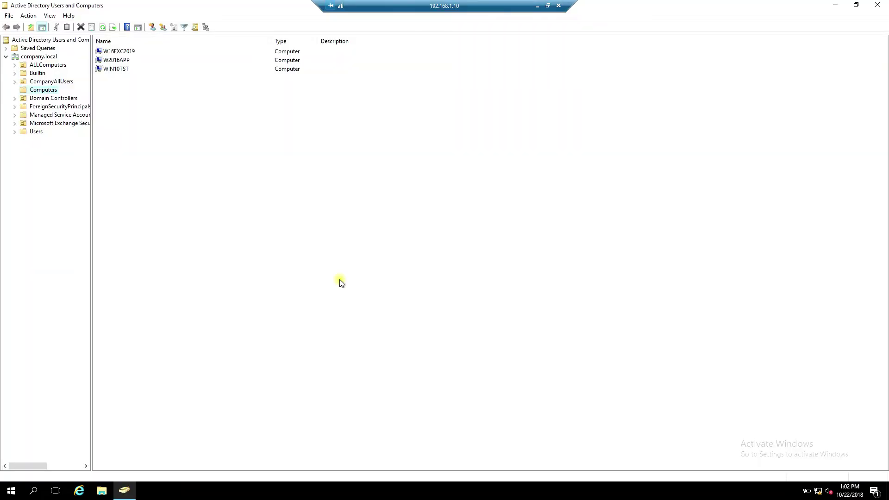
pyautogui.click(62, 82)
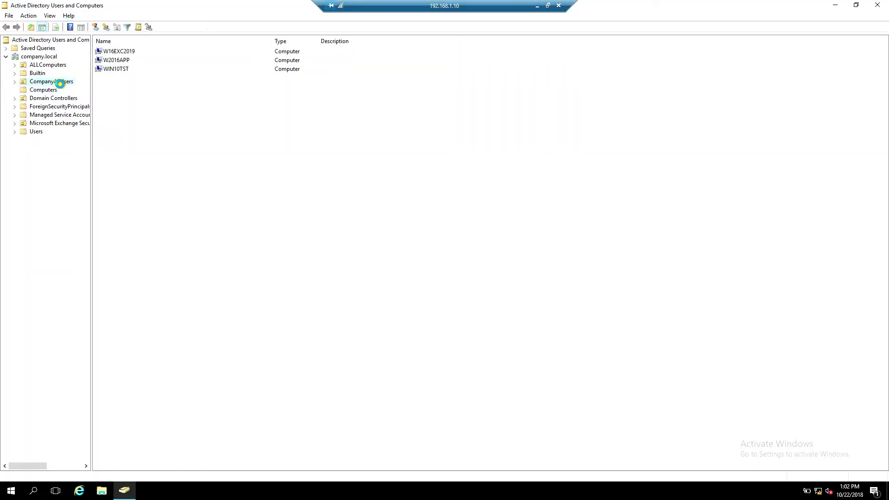
pyautogui.doubleClick(112, 60)
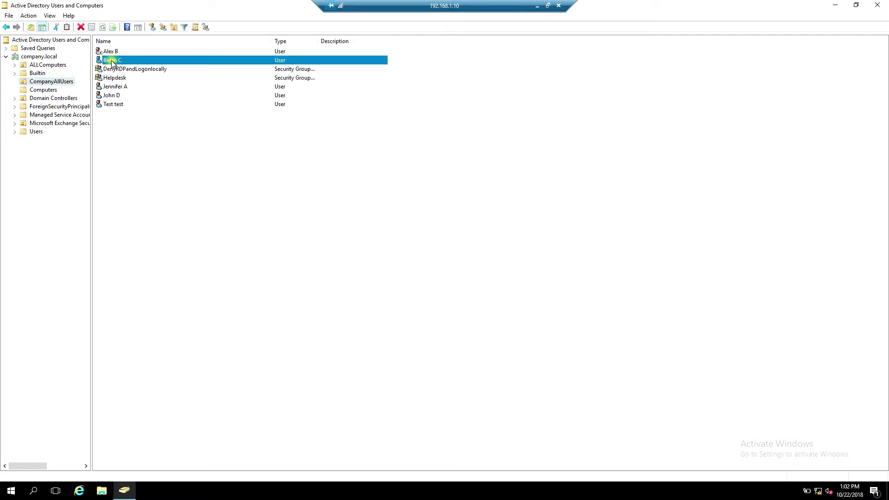
pyautogui.click(422, 155)
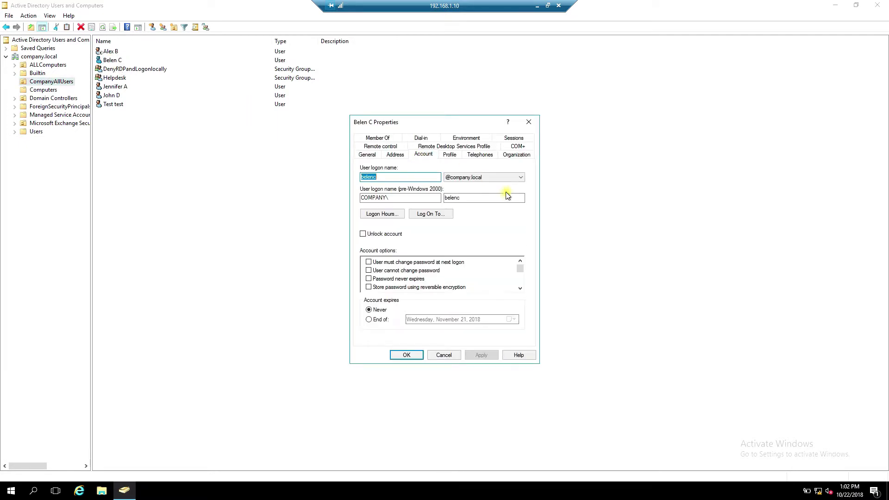
pyautogui.click(473, 177)
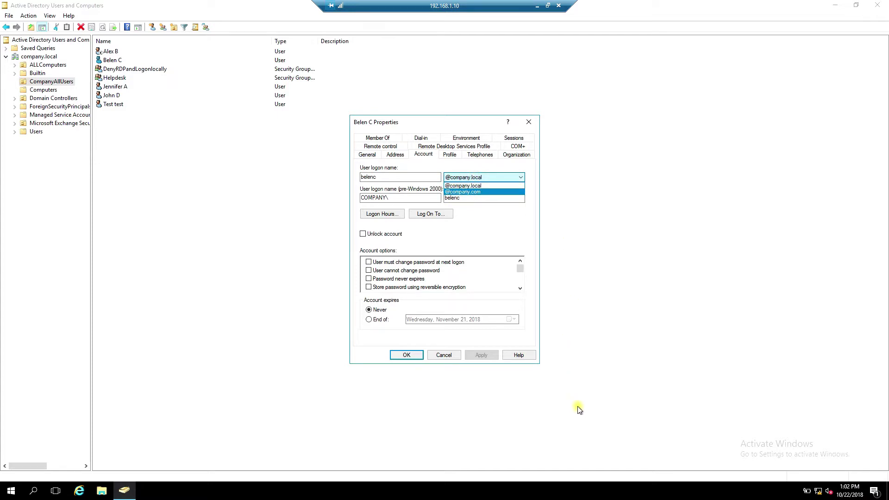
pyautogui.click(465, 191)
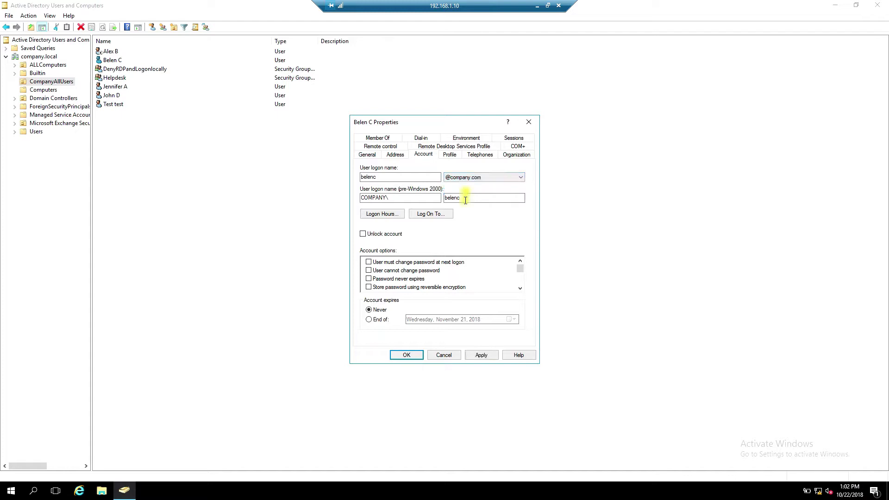
pyautogui.click(482, 354)
pyautogui.click(406, 354)
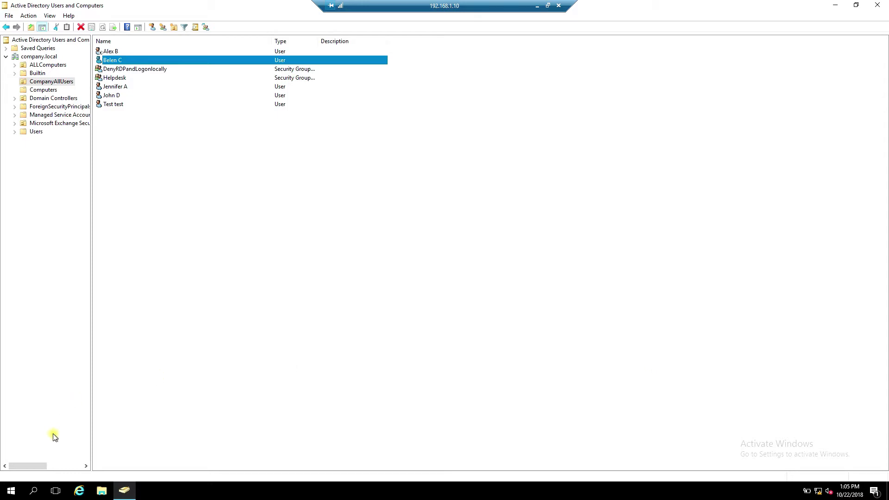
# Step: Launch Active Directory Module for Windows PowerShell from Windows Administrative Tools and minimize Users and Computers
pyautogui.click(11, 491)
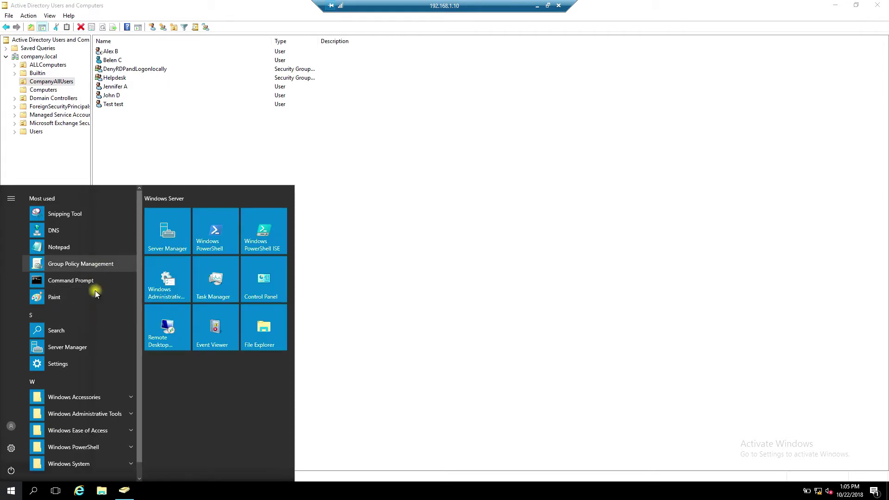
pyautogui.scroll(-1, 110, 416)
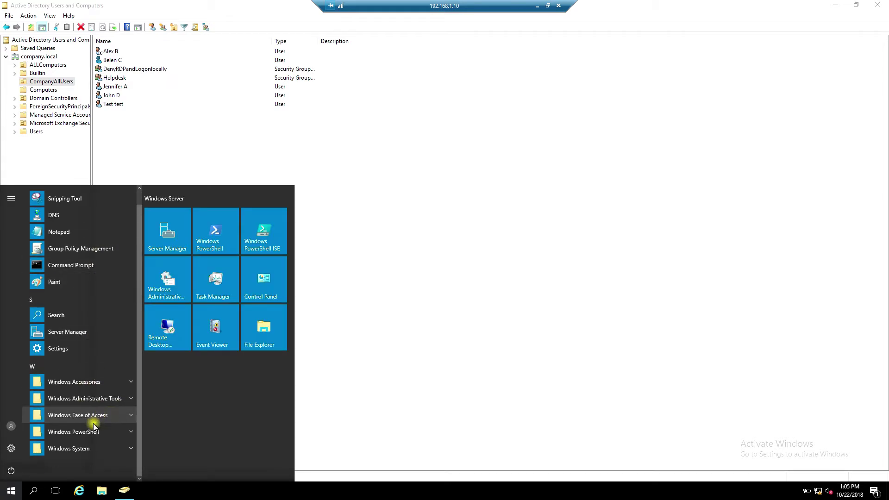
pyautogui.click(95, 433)
pyautogui.scroll(-1, 121, 395)
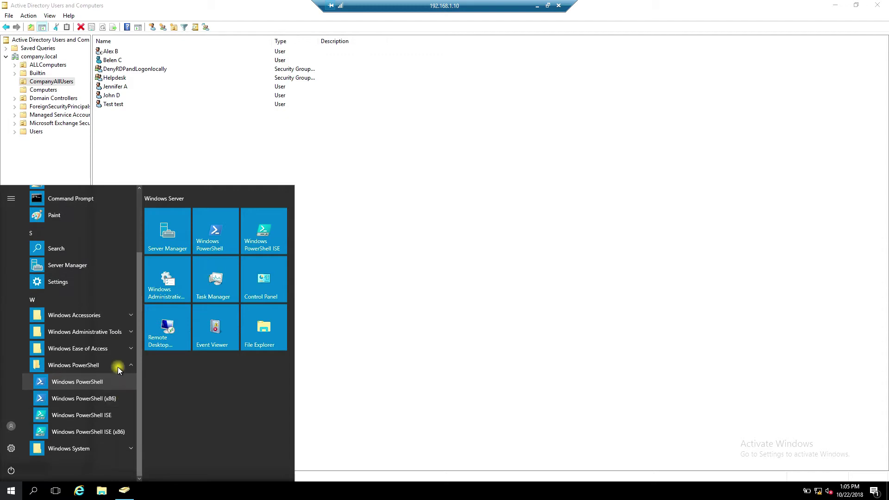
pyautogui.click(96, 334)
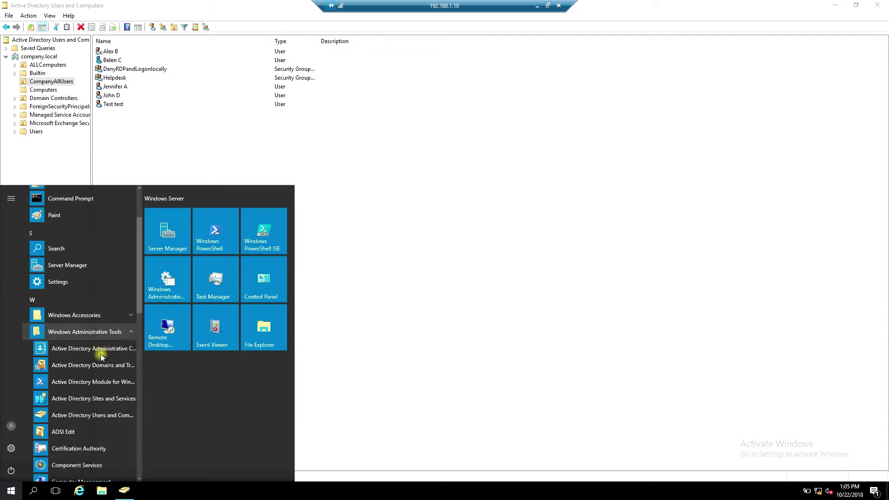
pyautogui.click(99, 381)
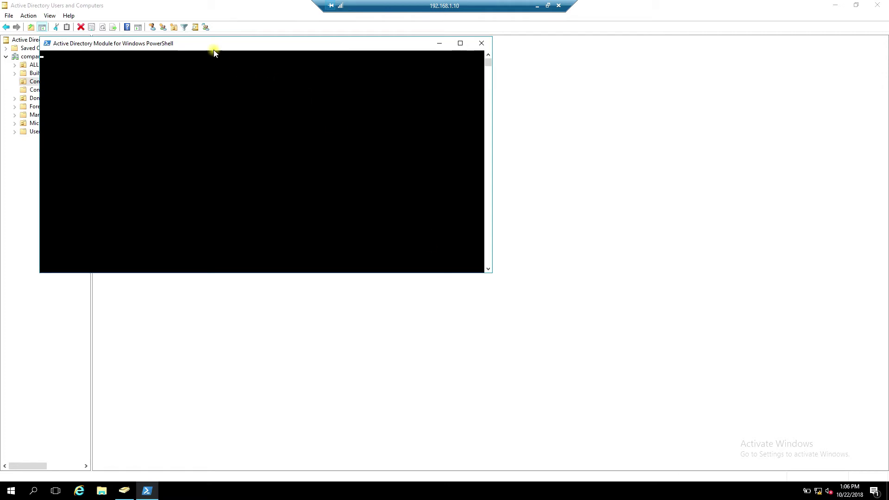
pyautogui.moveTo(212, 43); pyautogui.dragTo(385, 108)
pyautogui.click(834, 5)
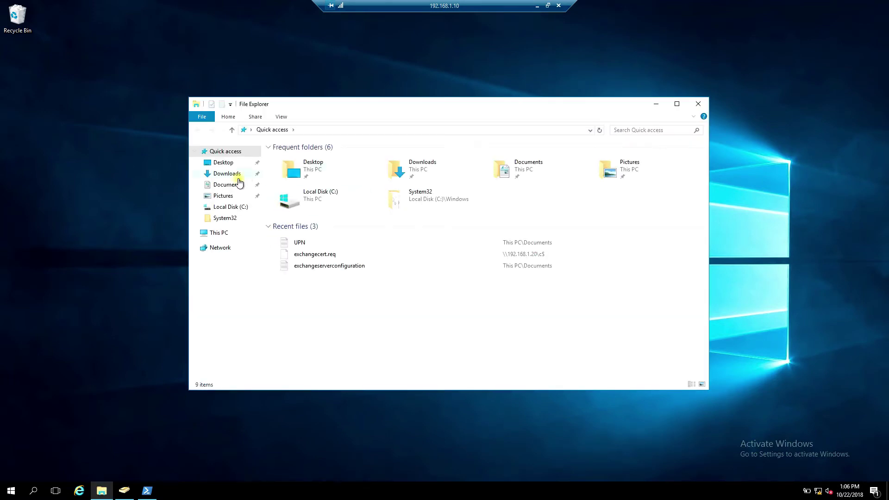
# Step: Open the UPN script from the Documents folder in Notepad
pyautogui.click(224, 185)
pyautogui.doubleClick(285, 167)
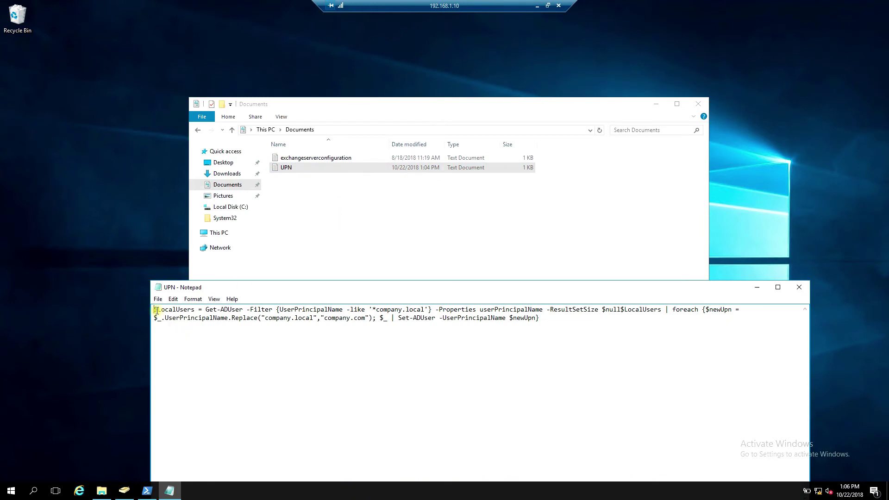
pyautogui.moveTo(156, 313); pyautogui.dragTo(527, 325)
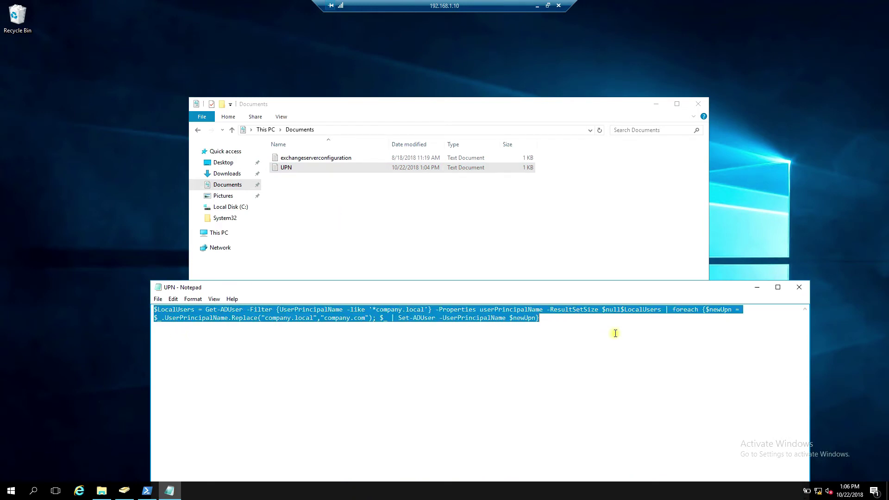
pyautogui.click(545, 326)
# Step: Save the script to the Desktop as UPN.ps1 and close Notepad
pyautogui.click(159, 300)
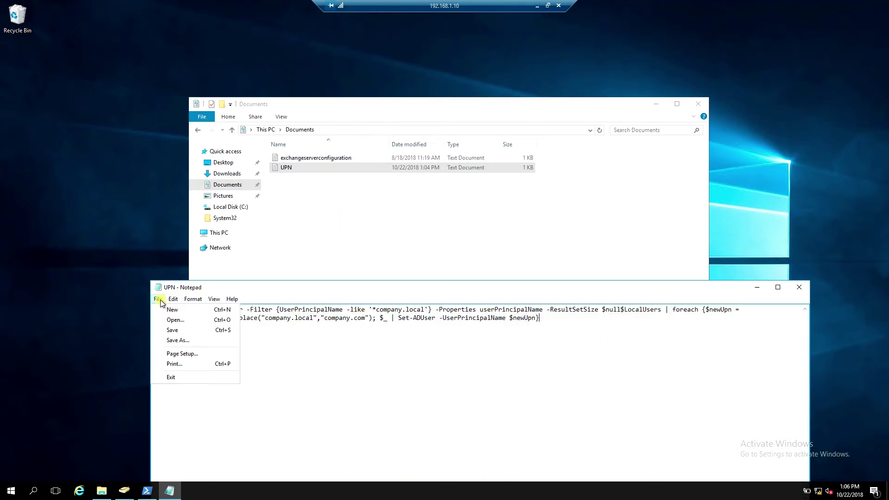
pyautogui.click(197, 342)
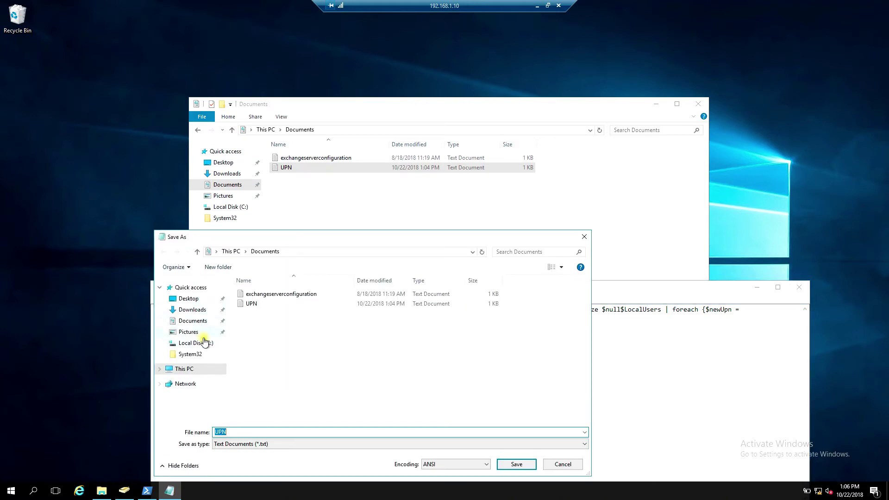
pyautogui.click(186, 300)
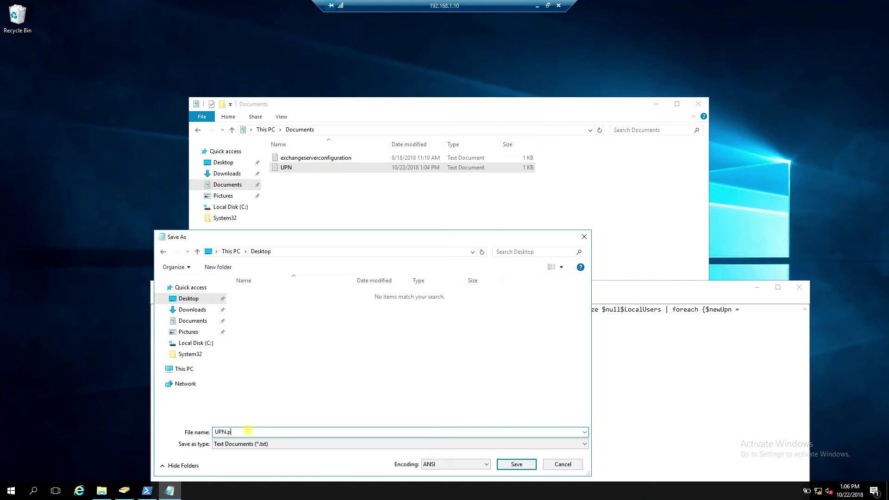
pyautogui.click(248, 430)
pyautogui.write('.ps1')
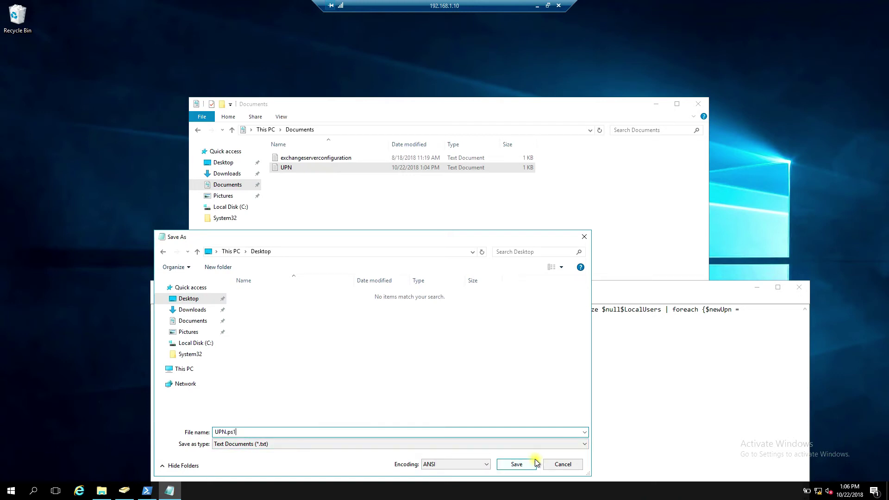
pyautogui.click(521, 463)
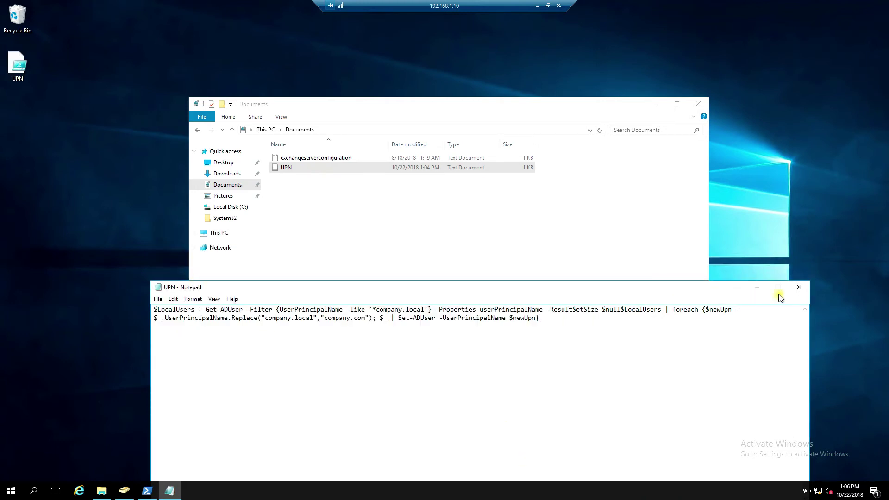
pyautogui.click(799, 288)
# Step: Close the Documents window, cd into Desktop, and tab-complete .\UPN.ps1 in PowerShell
pyautogui.click(698, 104)
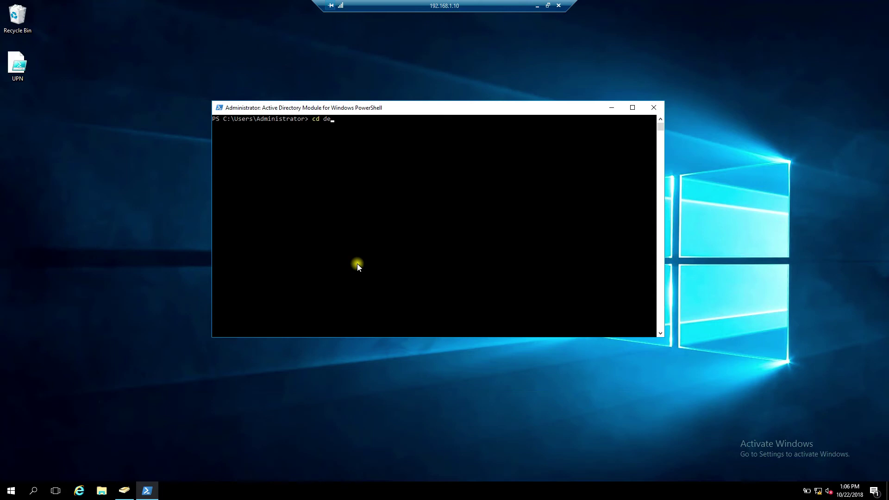
pyautogui.press('Tab')
pyautogui.press('Return')
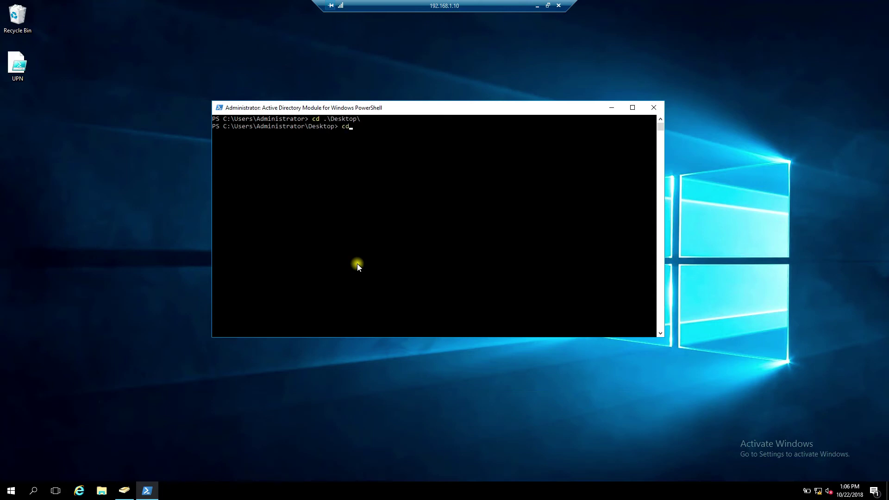
pyautogui.write('.\\up')
pyautogui.press('Tab')
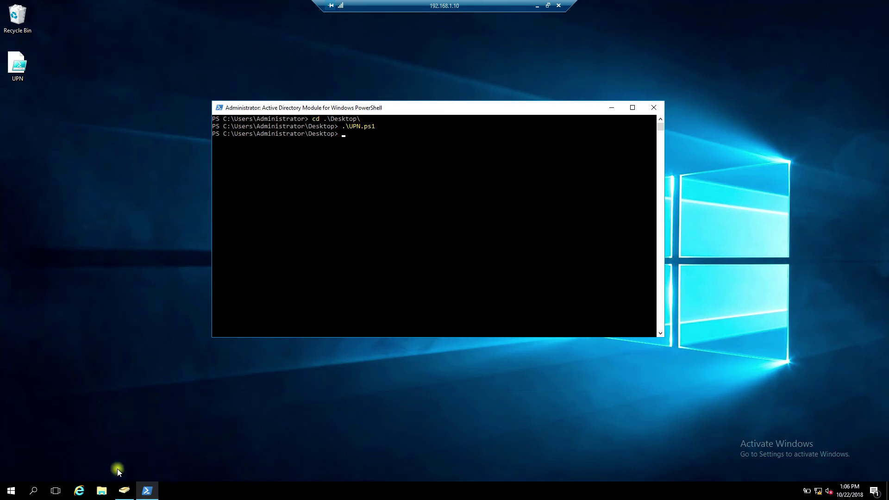
pyautogui.click(124, 489)
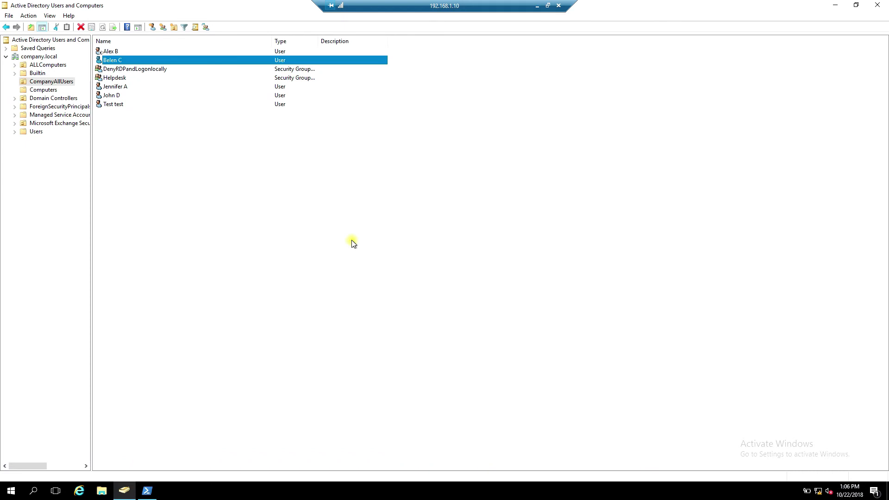
pyautogui.doubleClick(108, 88)
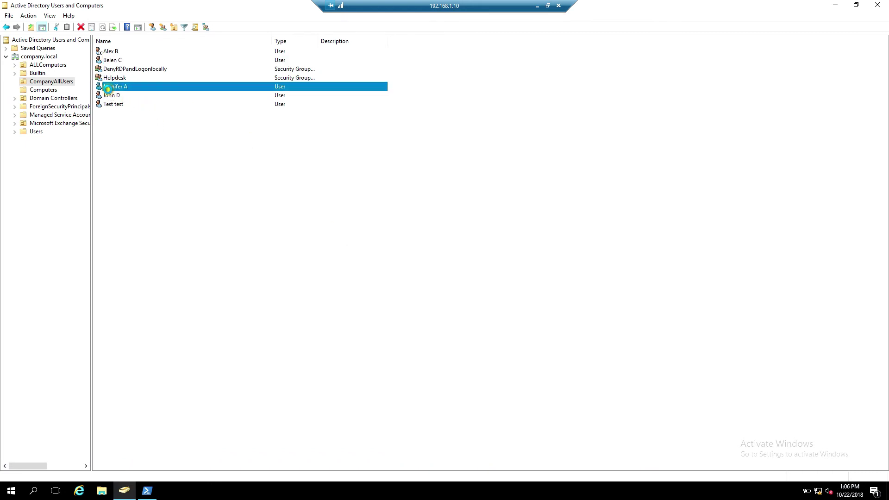
pyautogui.click(419, 155)
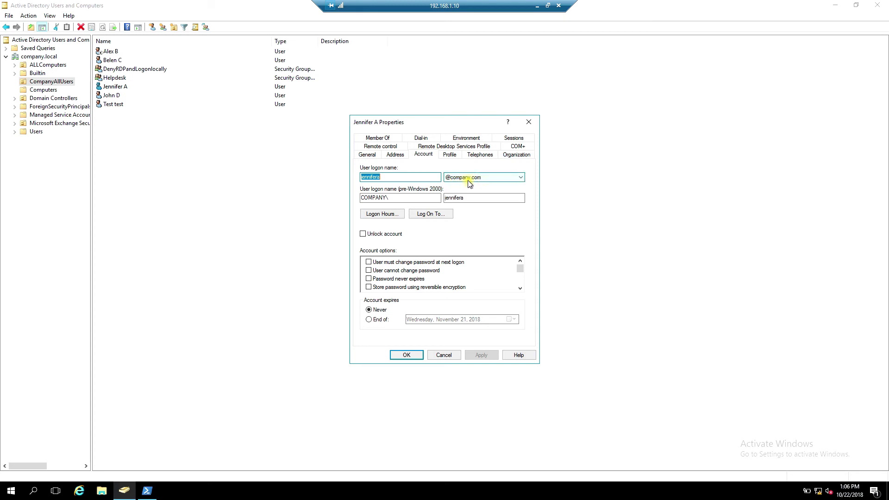
pyautogui.click(442, 355)
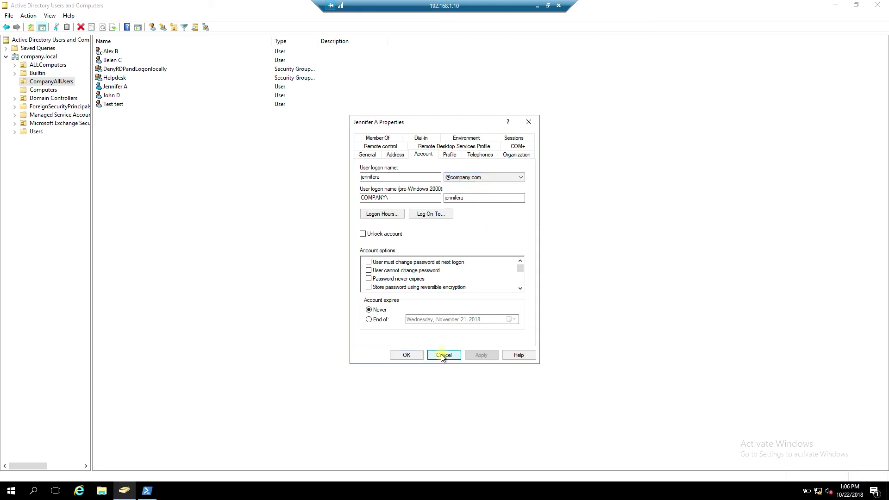
pyautogui.doubleClick(111, 96)
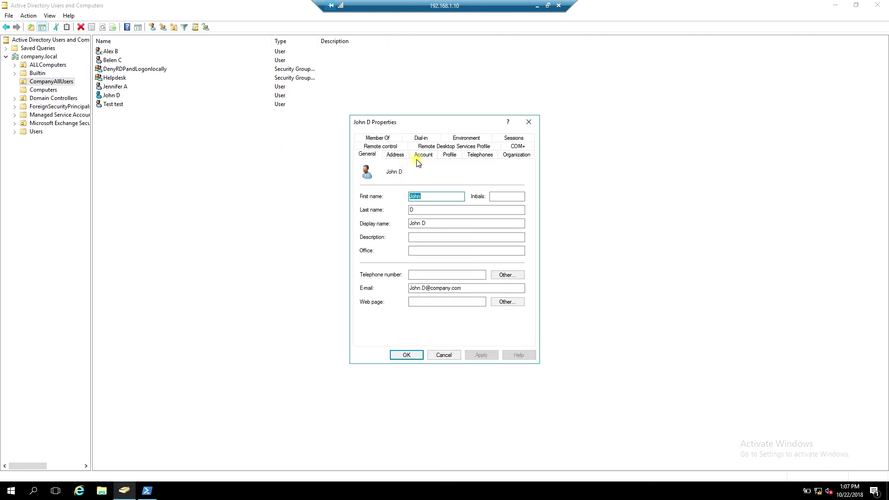
pyautogui.click(419, 154)
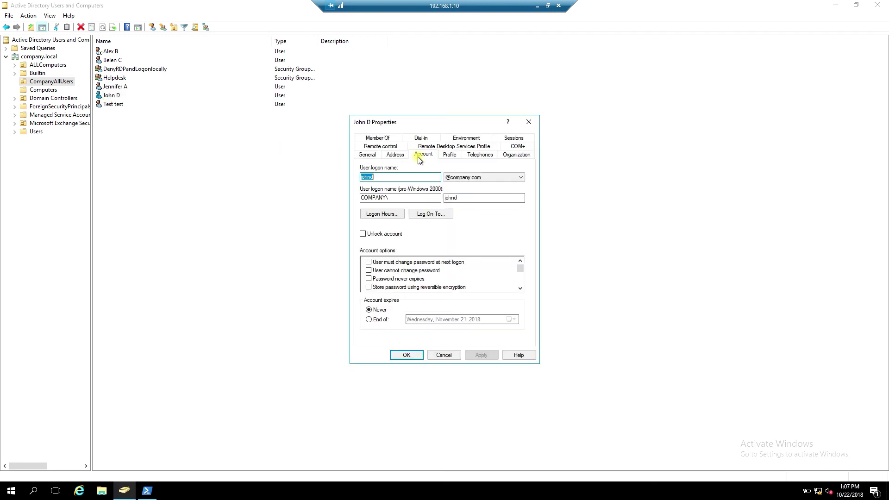
pyautogui.click(449, 356)
pyautogui.doubleClick(113, 105)
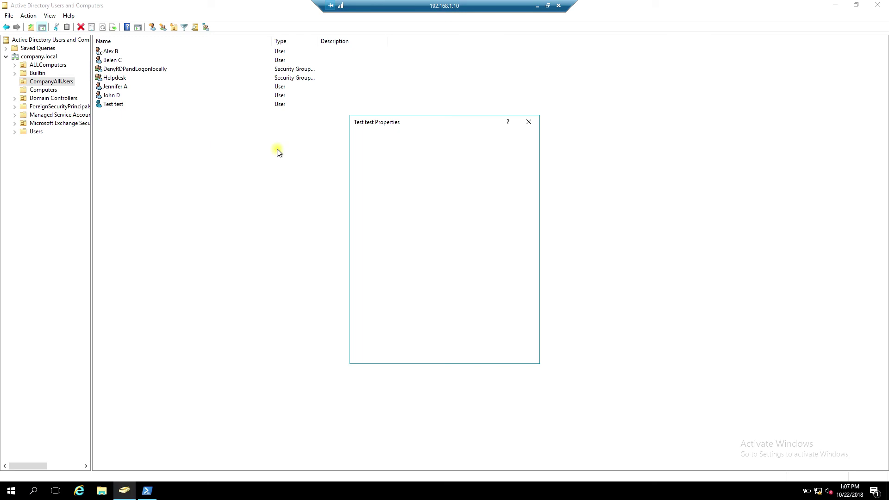
pyautogui.click(421, 156)
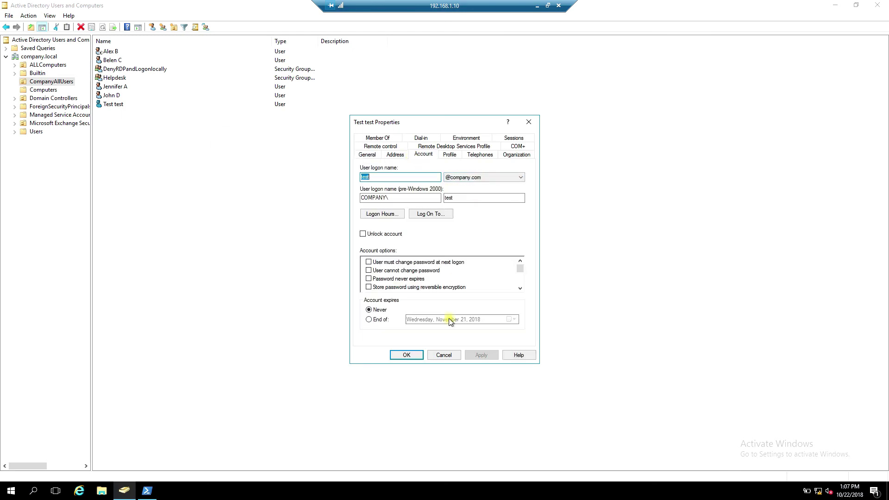
pyautogui.click(443, 356)
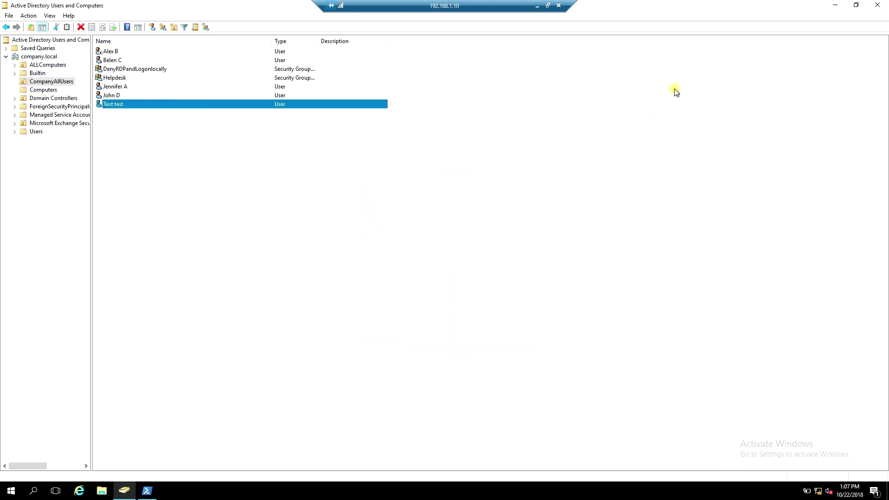